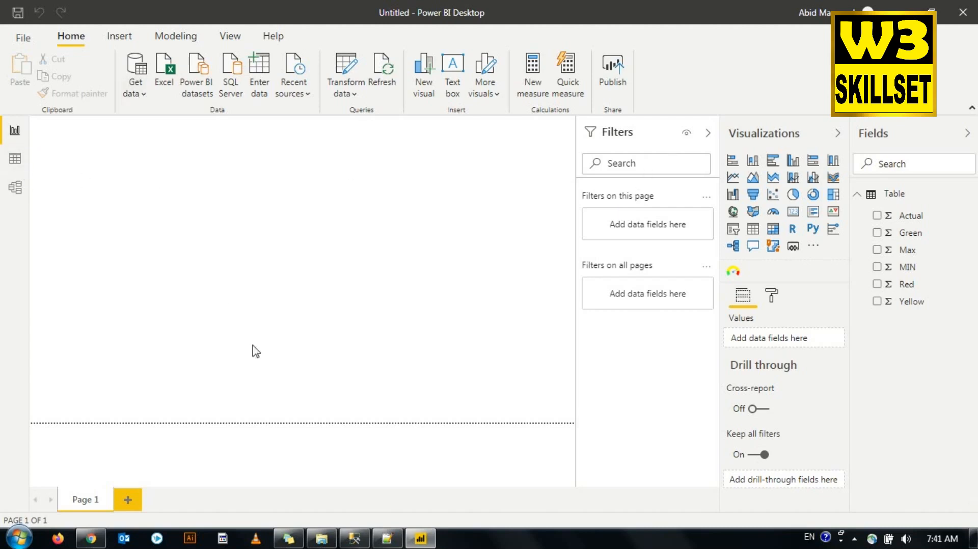
Switch to Windows Explorer and open the Raw Data folder on the Desktop
left_click(322, 541)
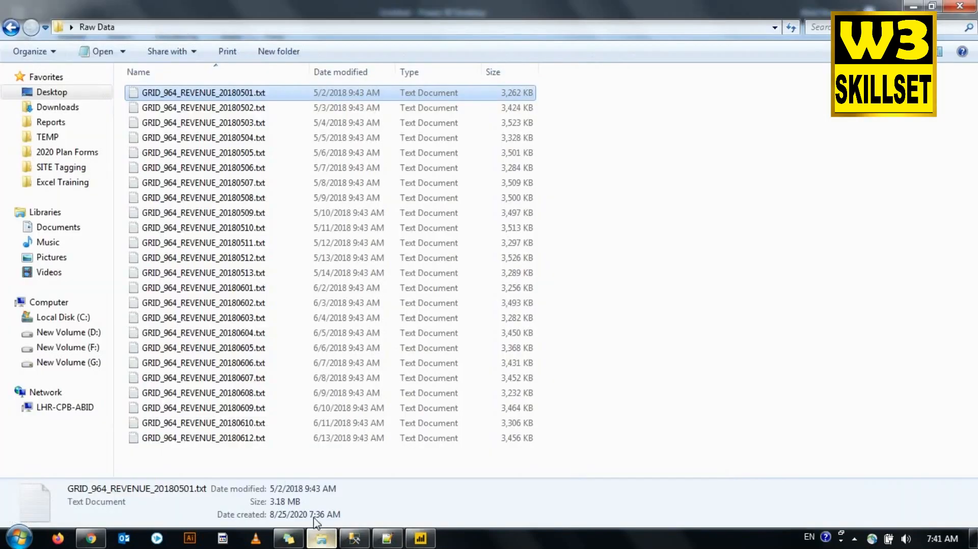
left_click(44, 99)
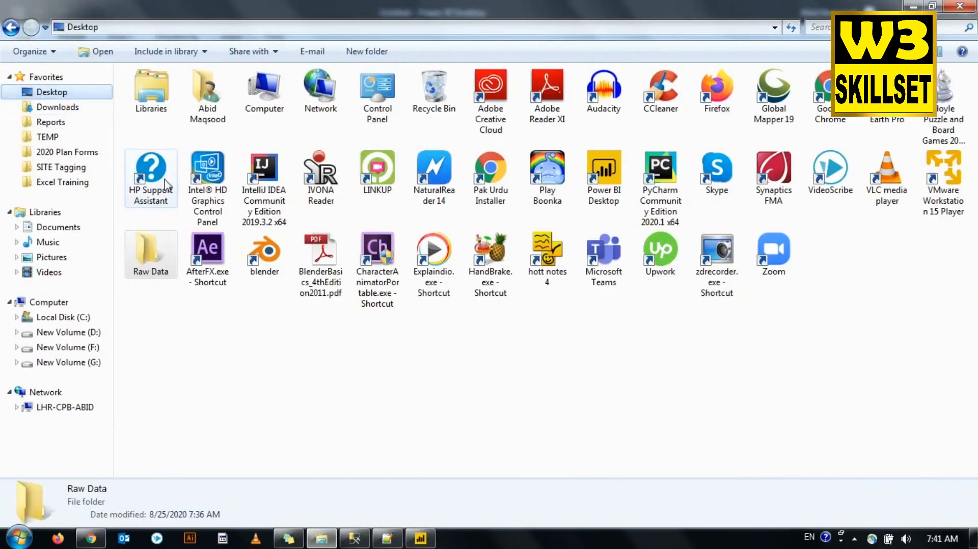
left_click(167, 258)
double_click(169, 260)
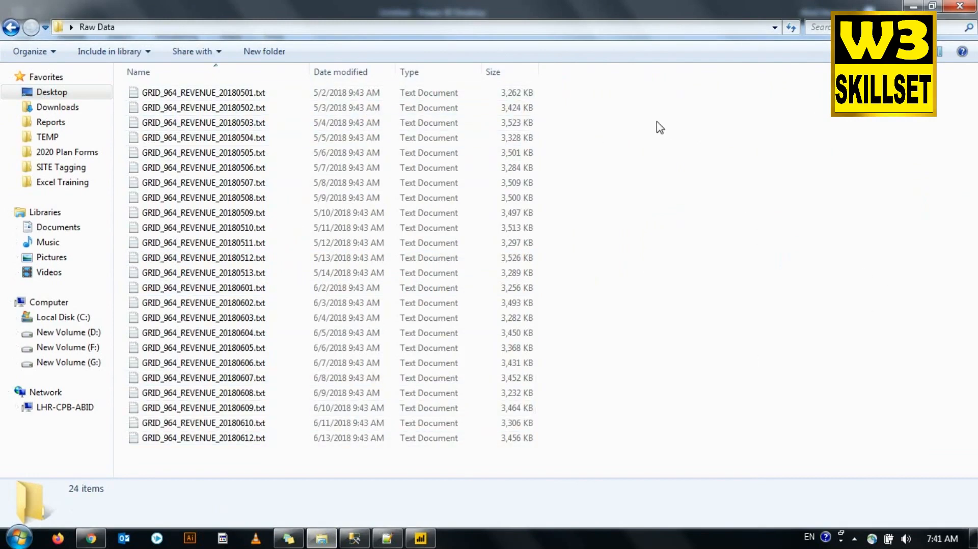
Select all the GRID_964_REVENUE text files in the folder to review them, and clear the selection
left_click_drag(603, 103, 174, 518)
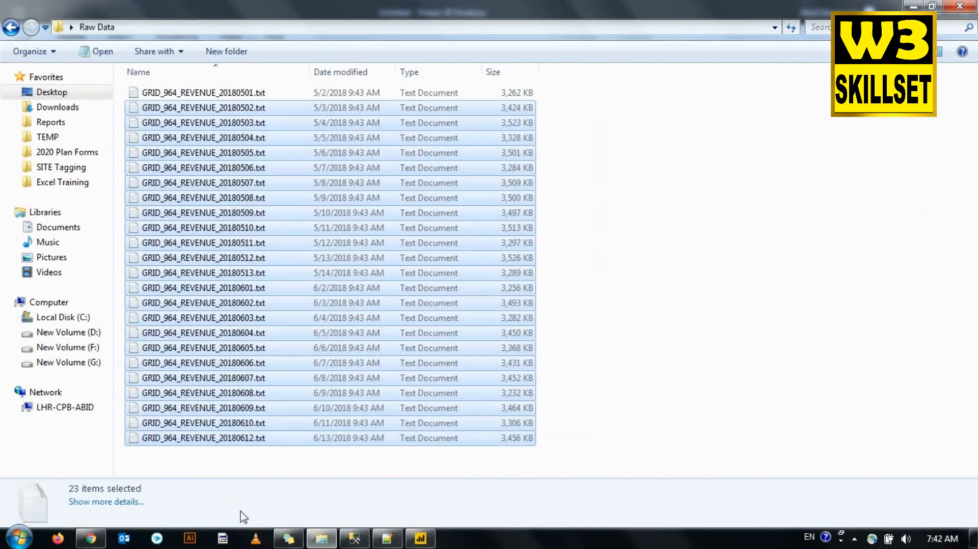
left_click(602, 97)
key("ctrl+a")
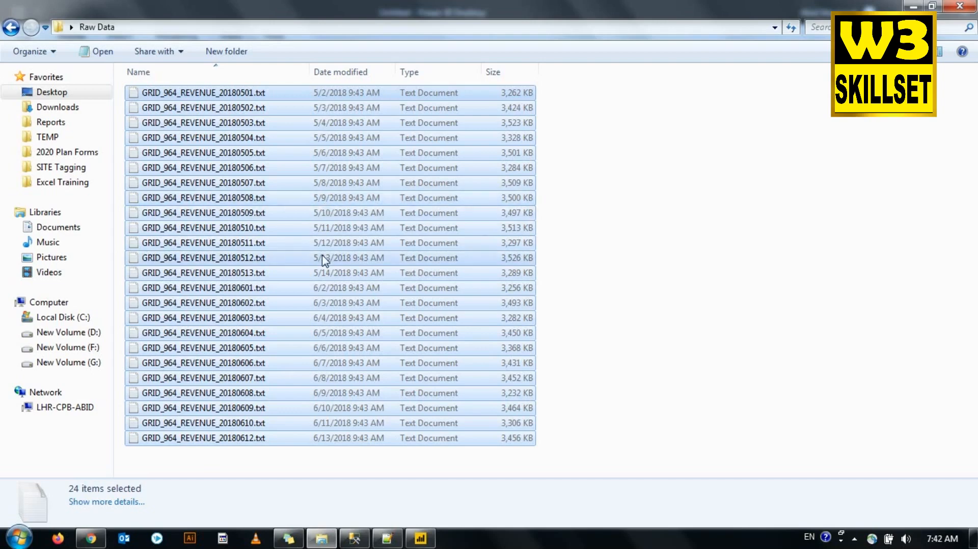
left_click(564, 208)
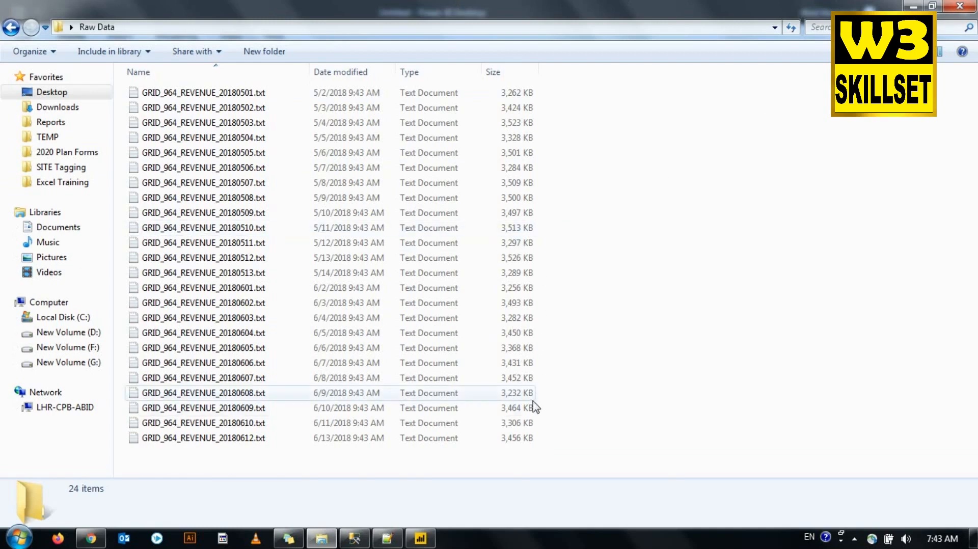
Switch to Power BI Desktop and start a new data connection using the Folder file connector
mouse_move(430, 536)
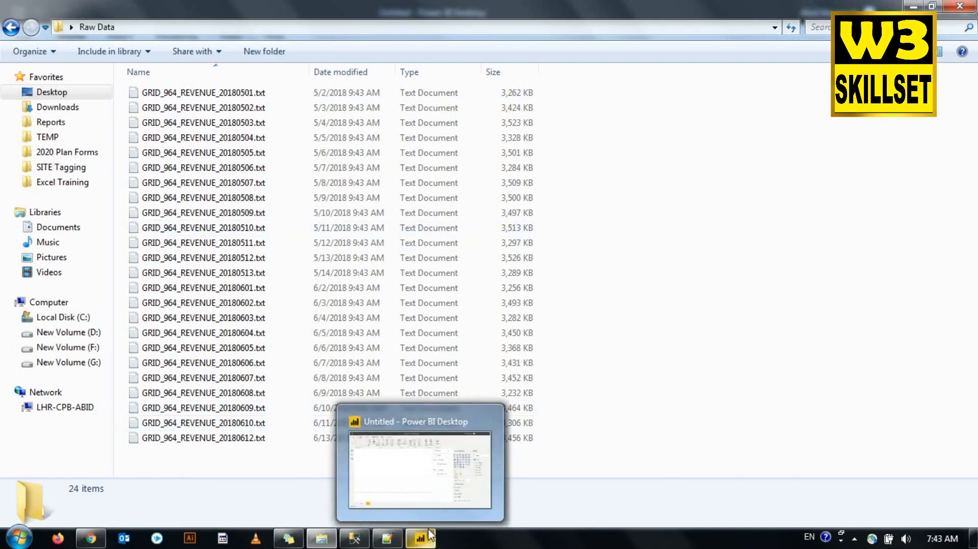
left_click(430, 536)
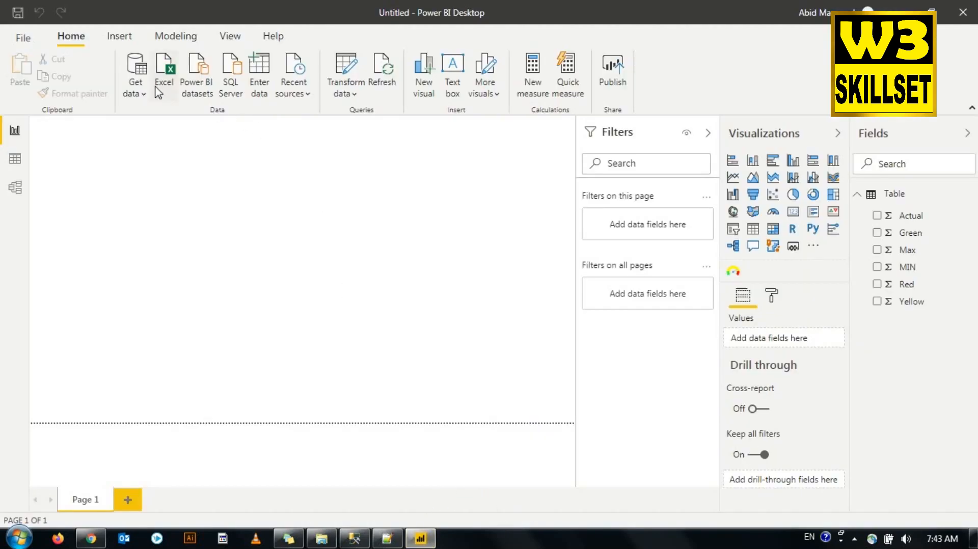
left_click(136, 93)
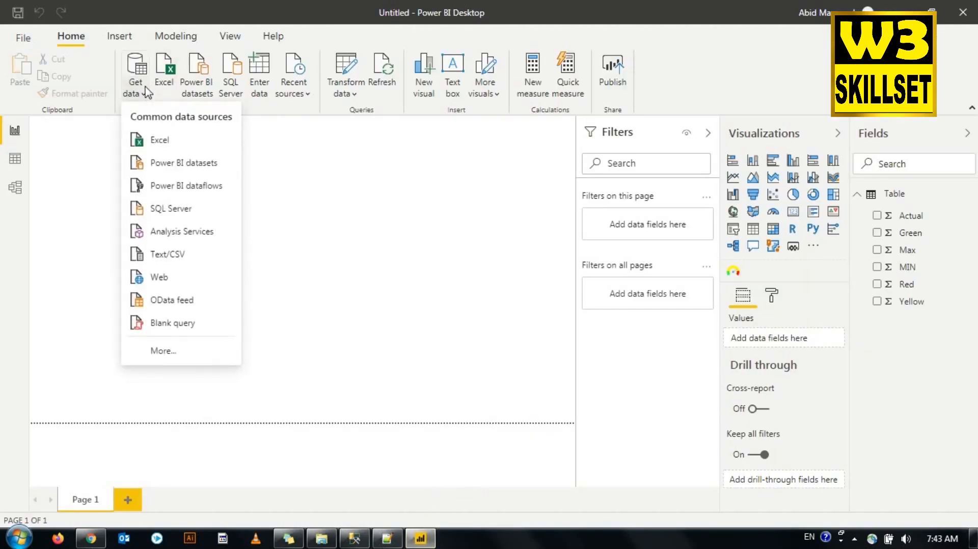
left_click(162, 351)
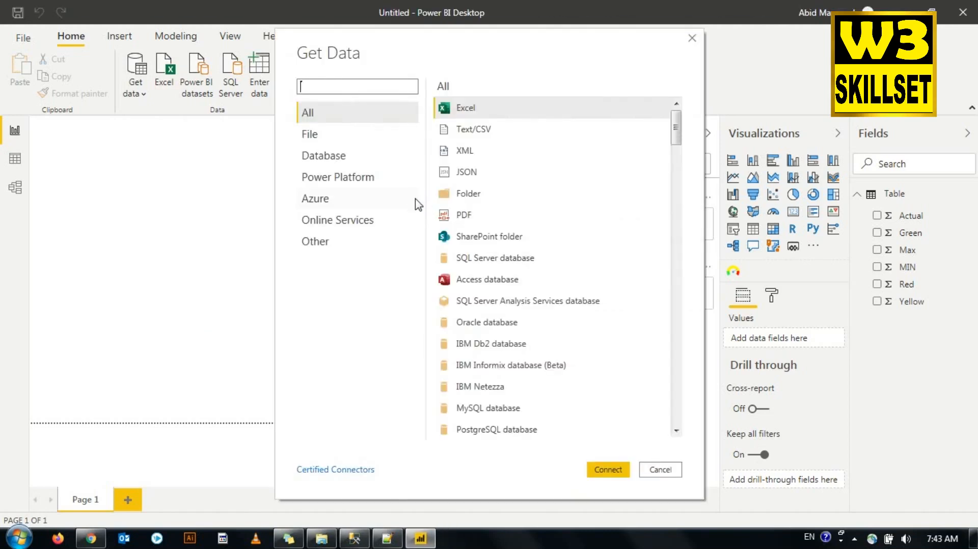
left_click(316, 135)
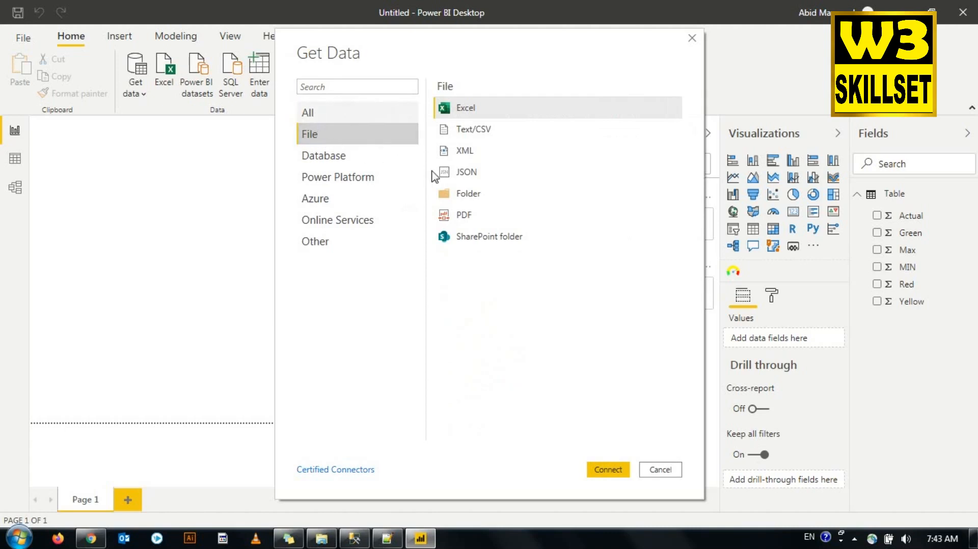
left_click(452, 196)
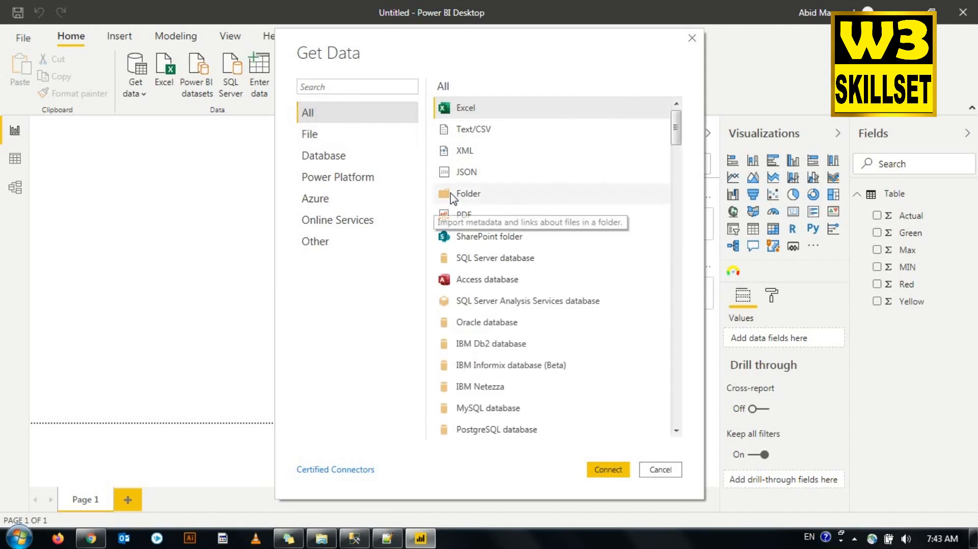
left_click(608, 469)
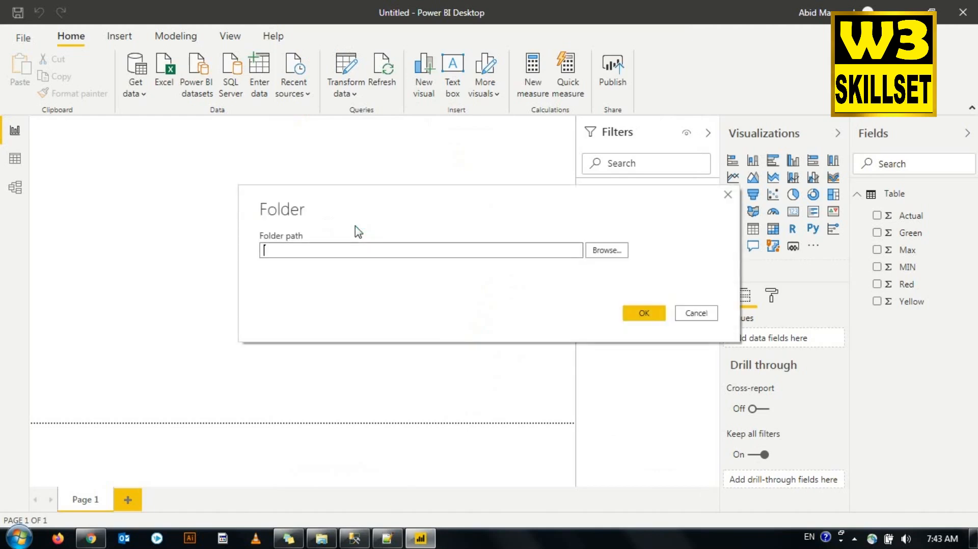
Browse to the Raw Data folder on the Desktop and confirm it as the connection's folder path
left_click(606, 251)
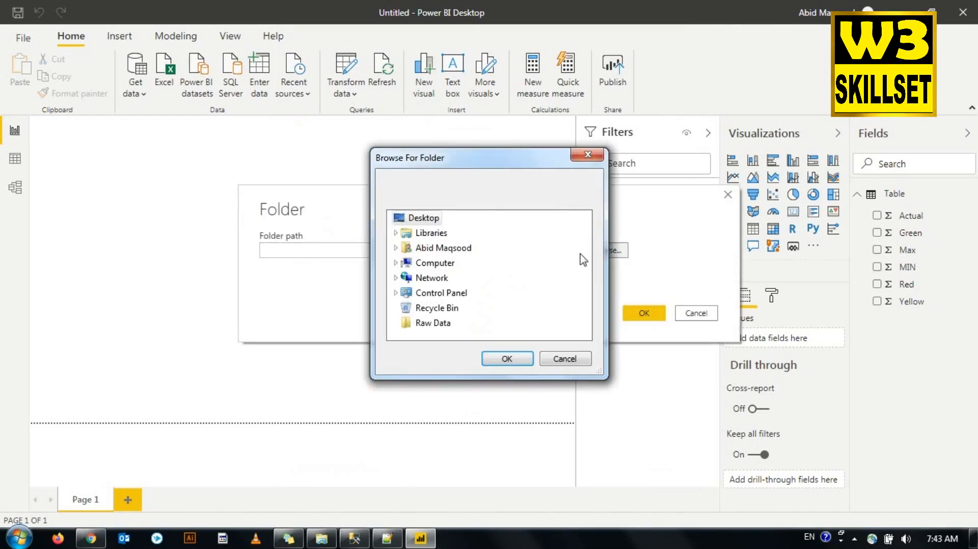
left_click(423, 323)
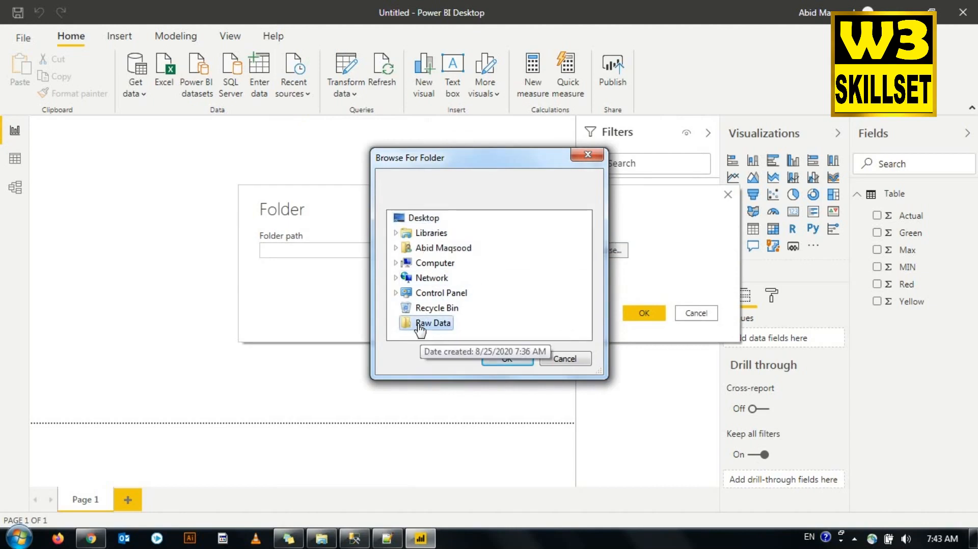
left_click(490, 359)
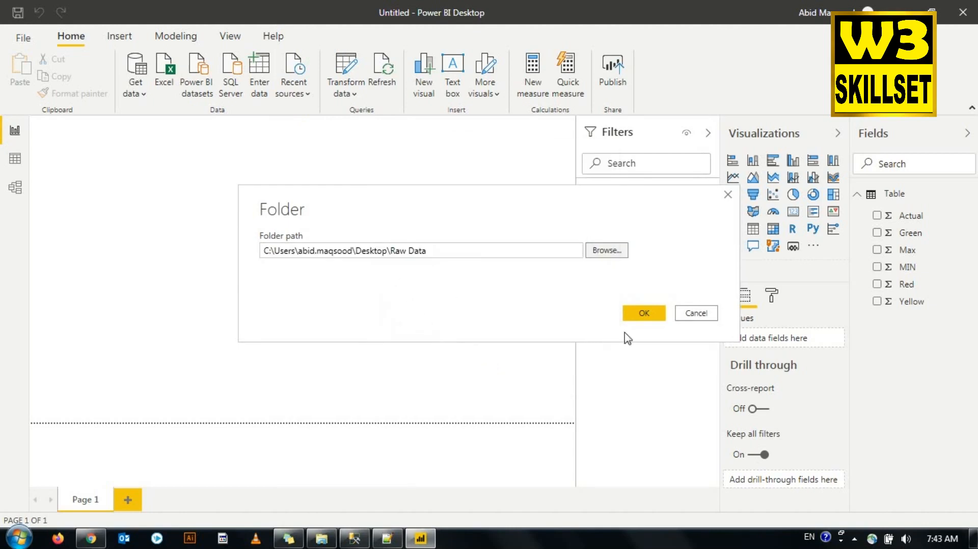
left_click(643, 314)
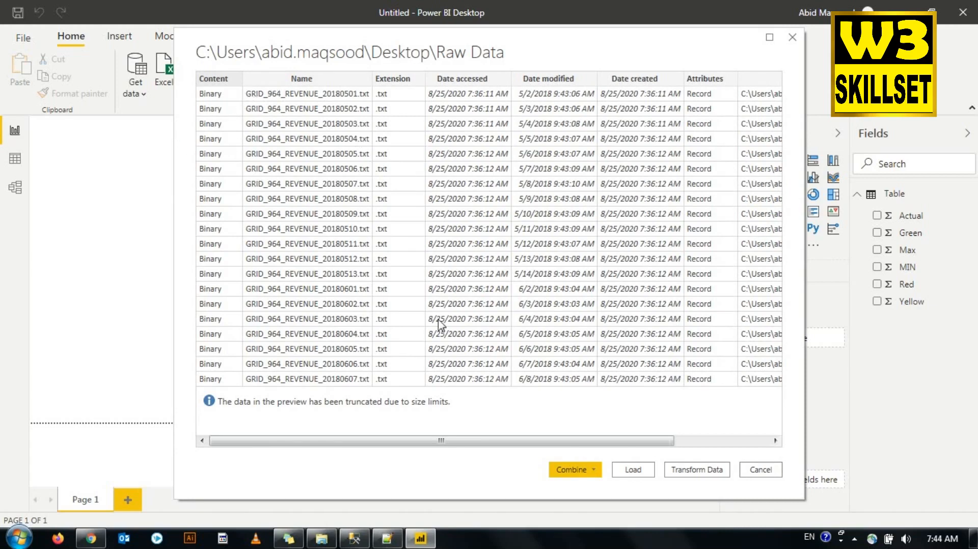
Review the file list, and combine and load the files using the first file as sample and a comma delimiter
left_click_drag(427, 442, 606, 458)
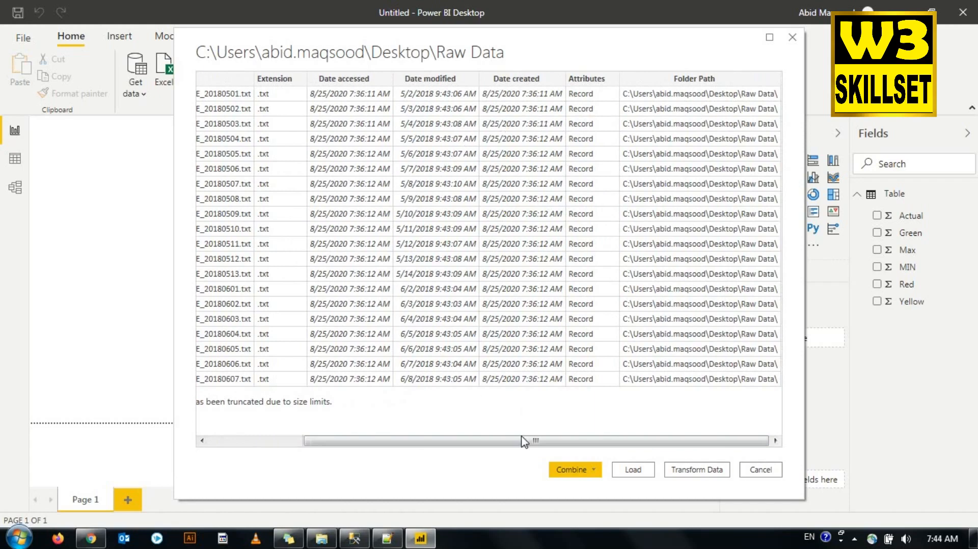
left_click_drag(525, 441, 399, 447)
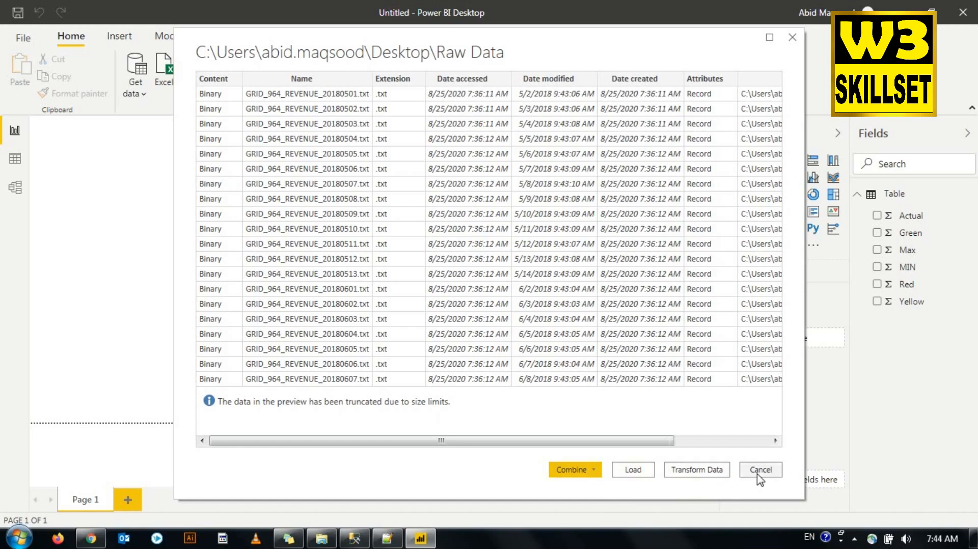
left_click(592, 470)
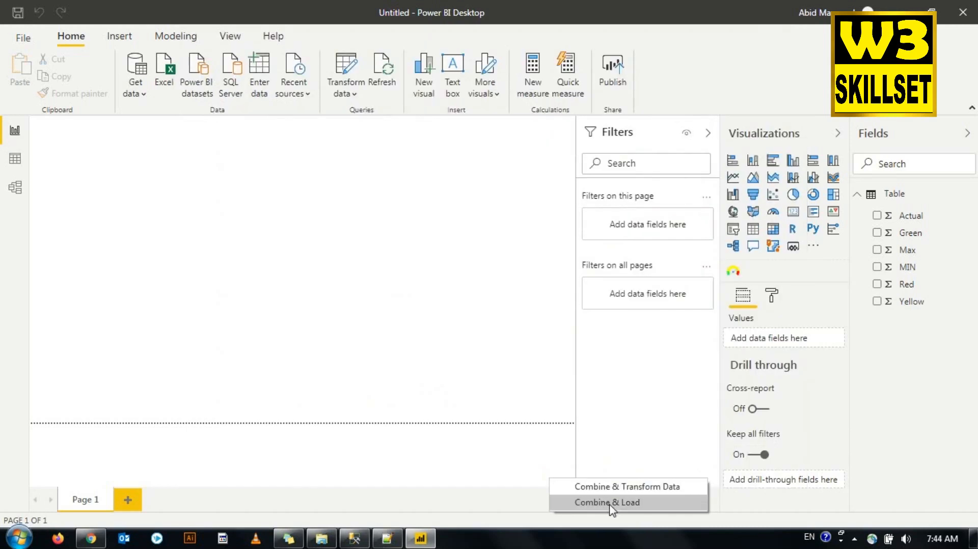
left_click(646, 503)
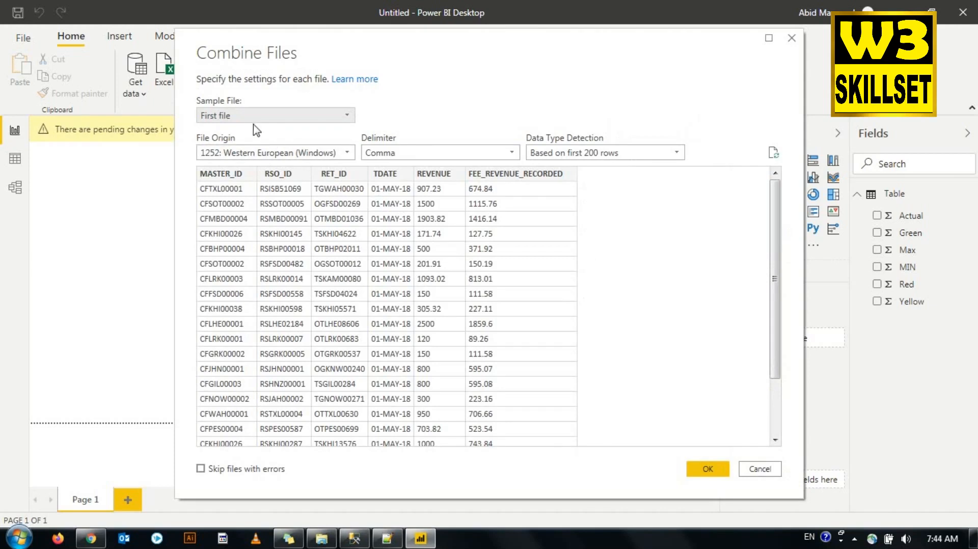
left_click(706, 468)
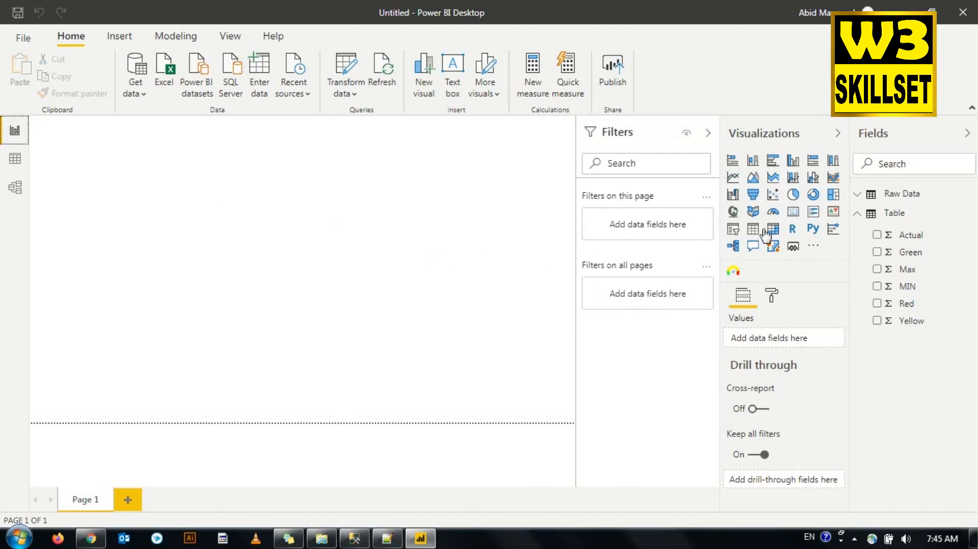
Expand the Raw Data table to show its fields and collapse the table named Table
left_click(863, 196)
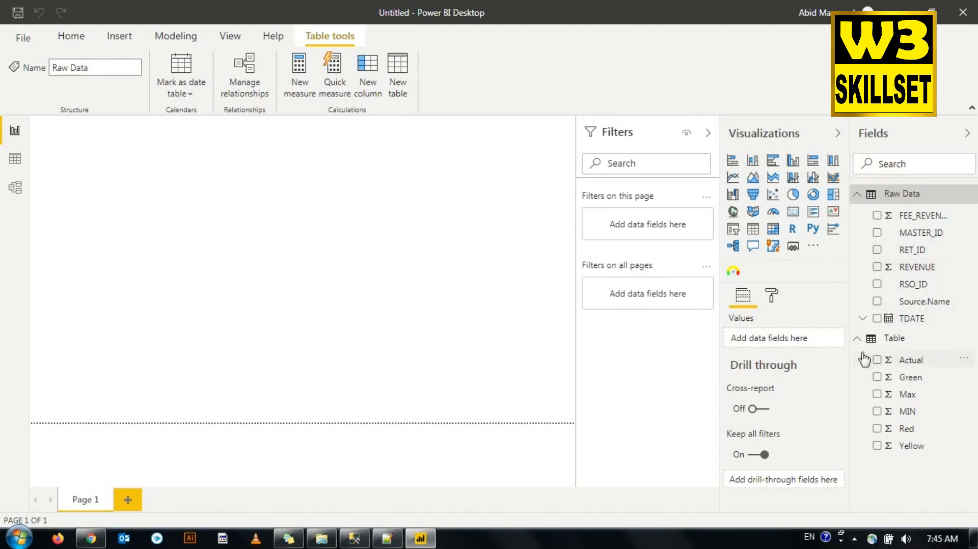
left_click(857, 338)
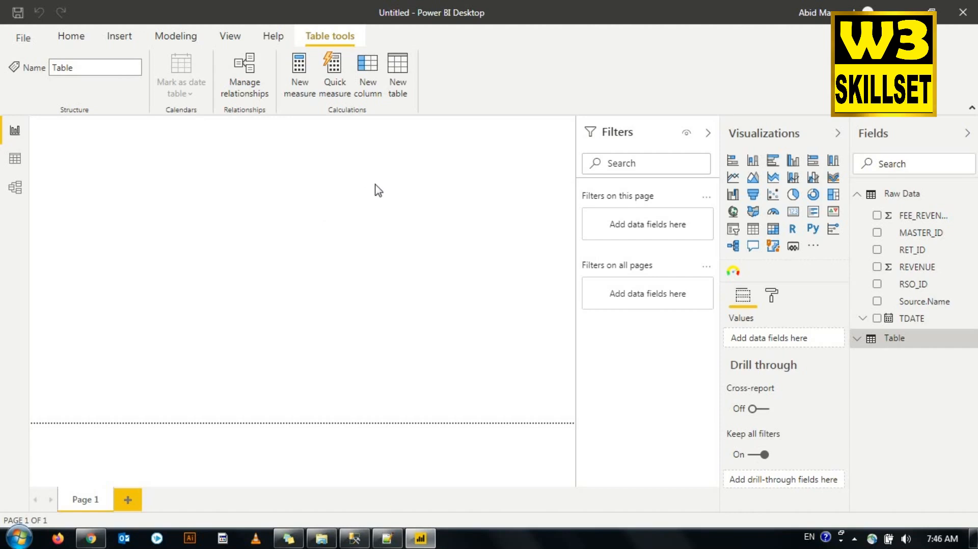
Examine the available data connectors, including the Azure, Online Services and Database categories, and close the list without connecting
left_click(71, 37)
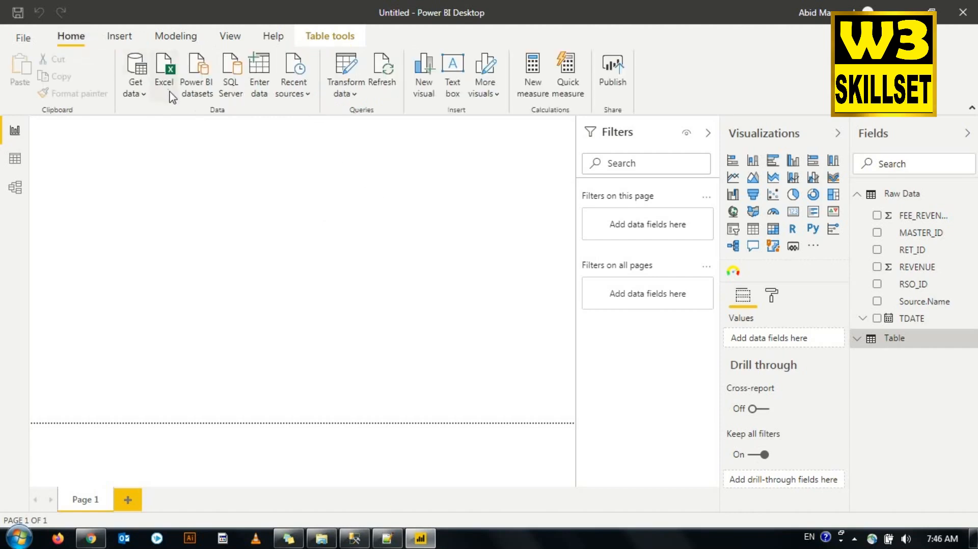
left_click(145, 96)
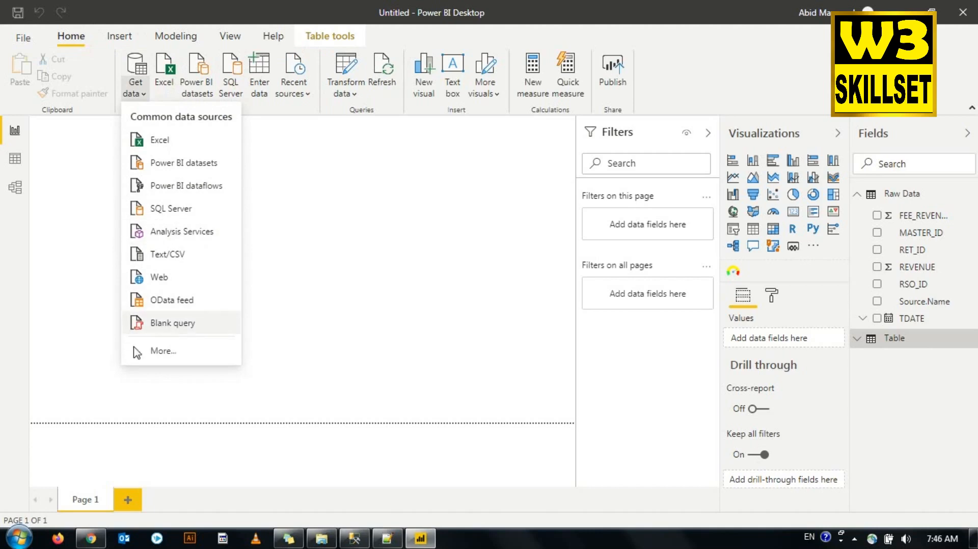
left_click(158, 350)
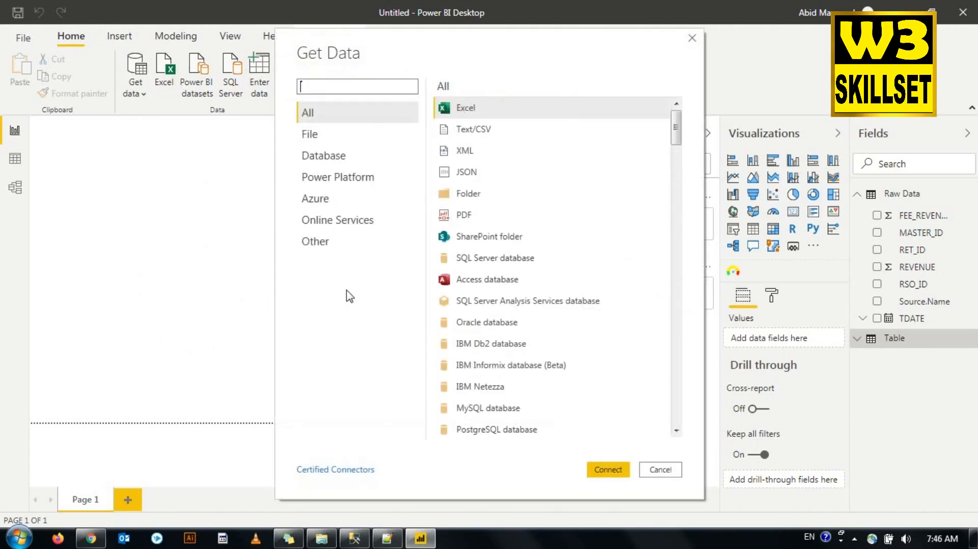
scroll(470, 290, "down", 3)
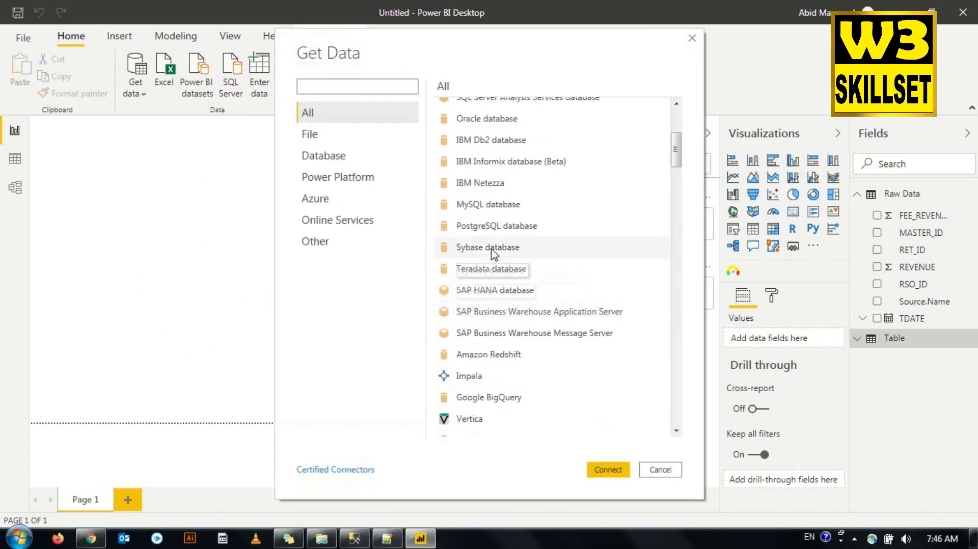
left_click(312, 200)
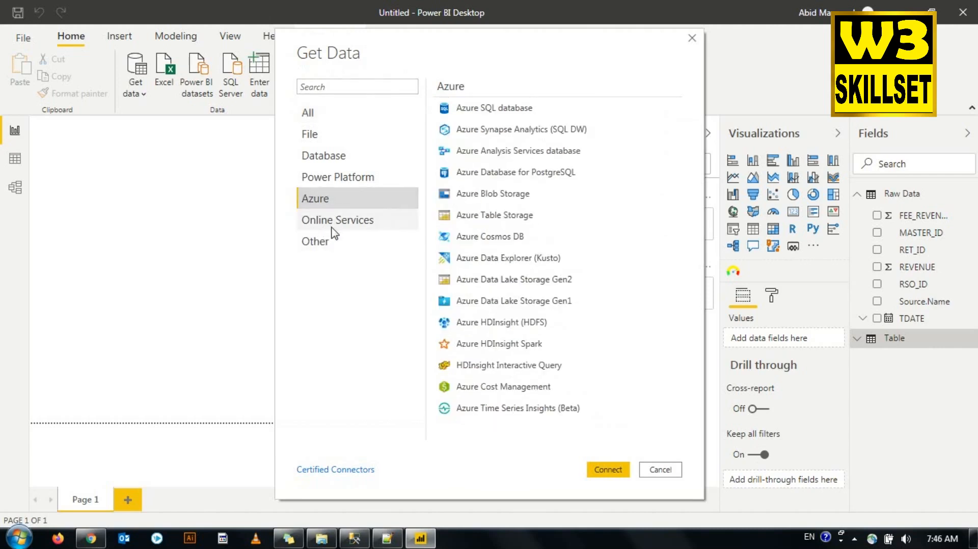
left_click(332, 227)
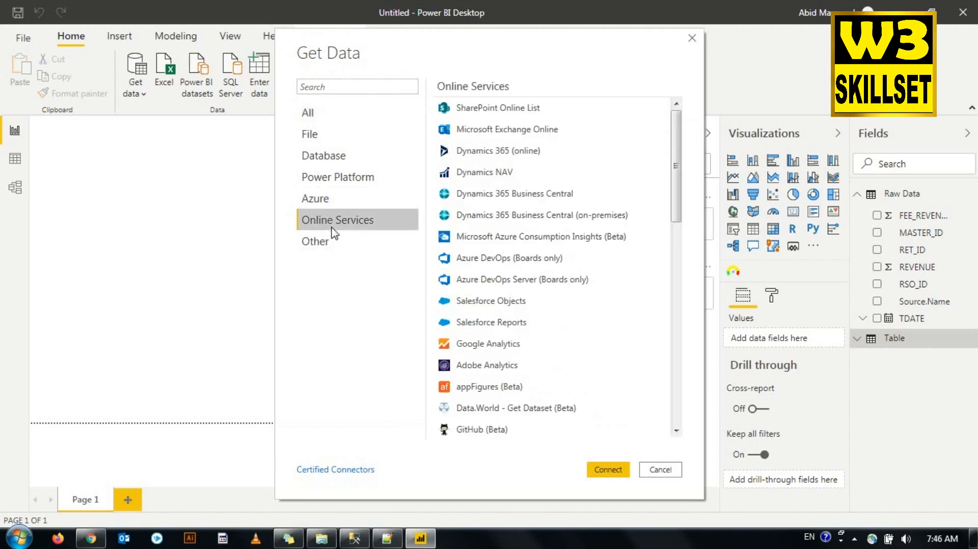
left_click(329, 160)
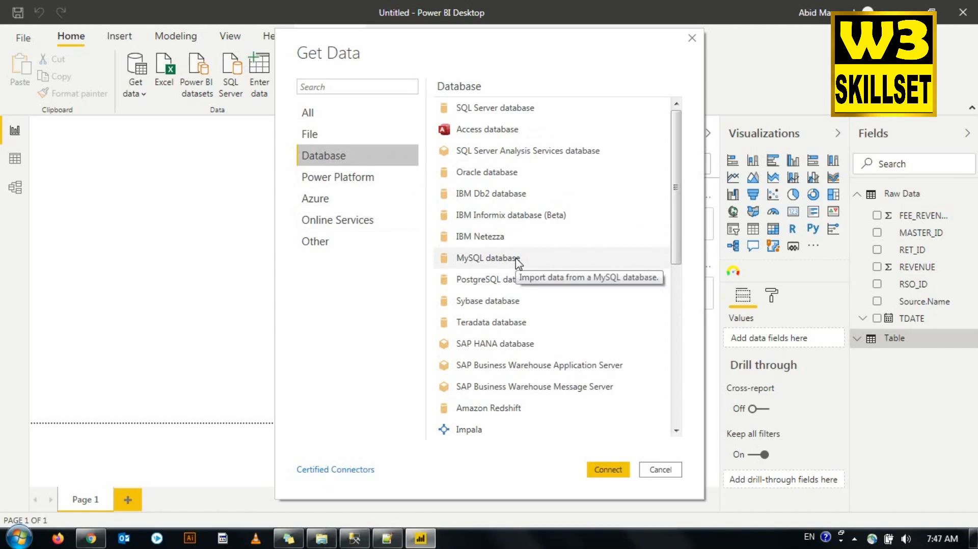
left_click(659, 469)
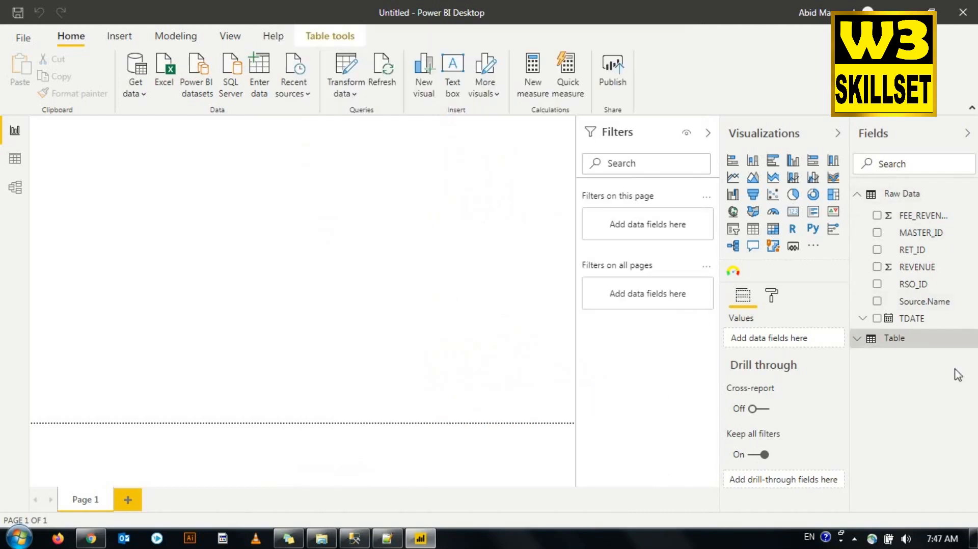